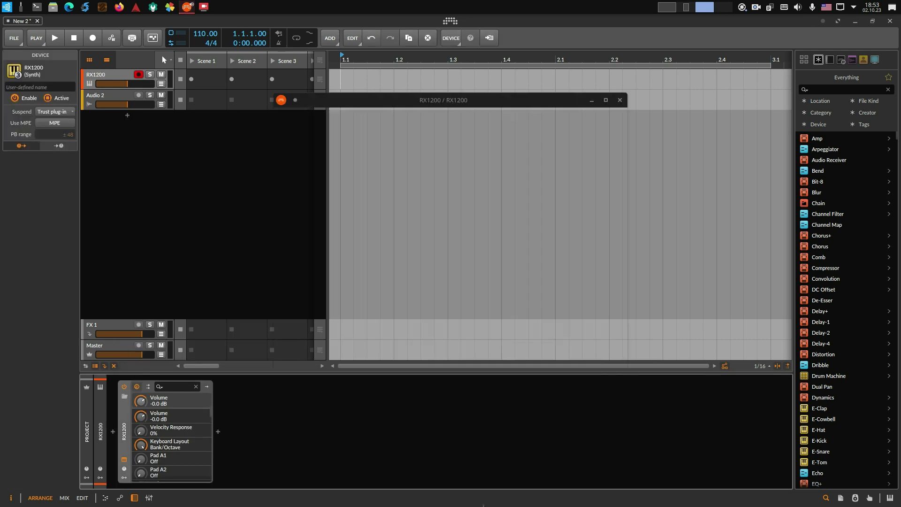
# Show only note clips in the browser and search them for "drum".
pyautogui.moveTo(445, 97); pyautogui.dragTo(440, 183)
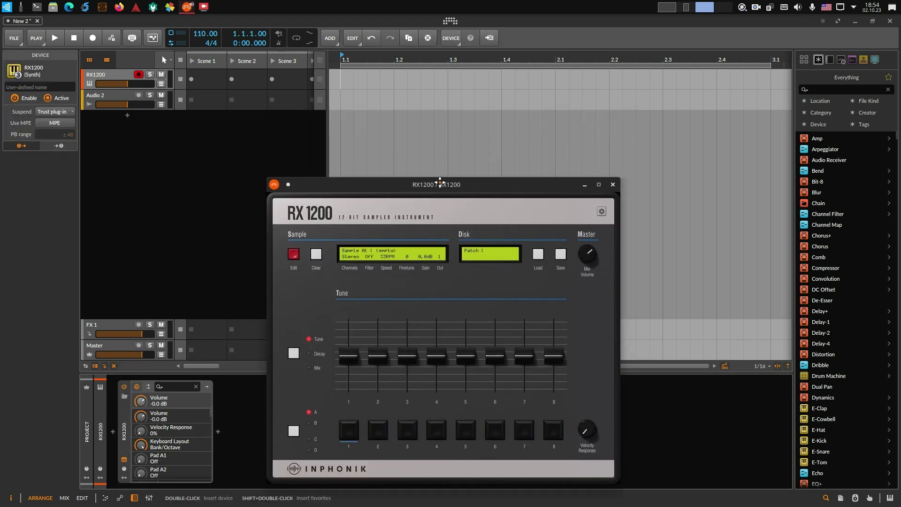
pyautogui.click(805, 59)
pyautogui.scroll(-2, 700, 126)
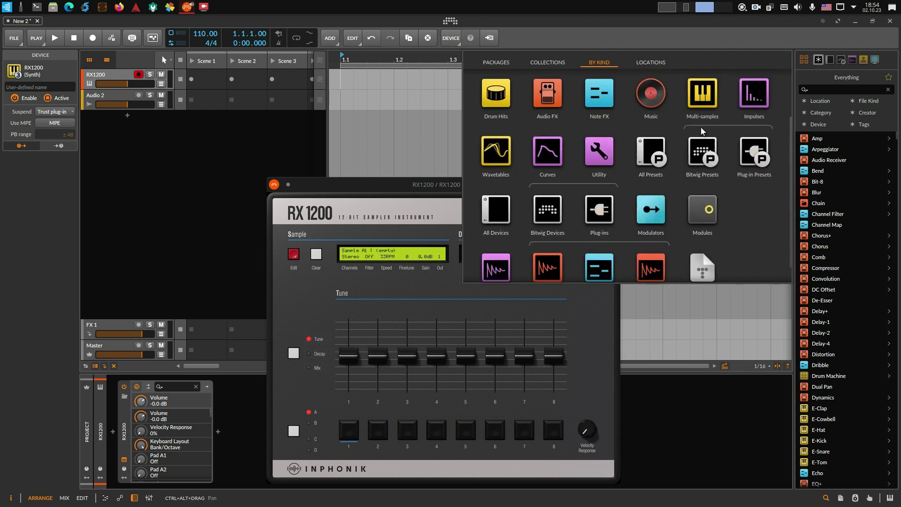
pyautogui.scroll(-1, 539, 233)
pyautogui.click(599, 248)
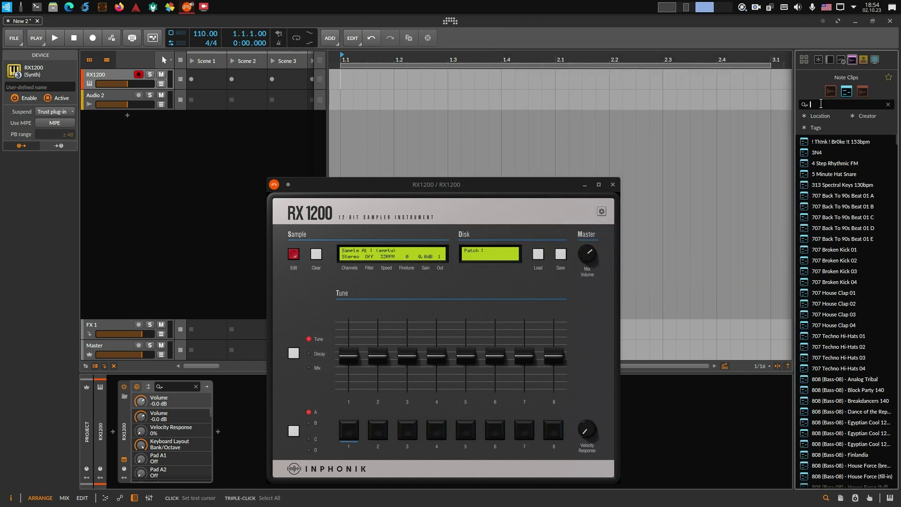
pyautogui.write('drum')
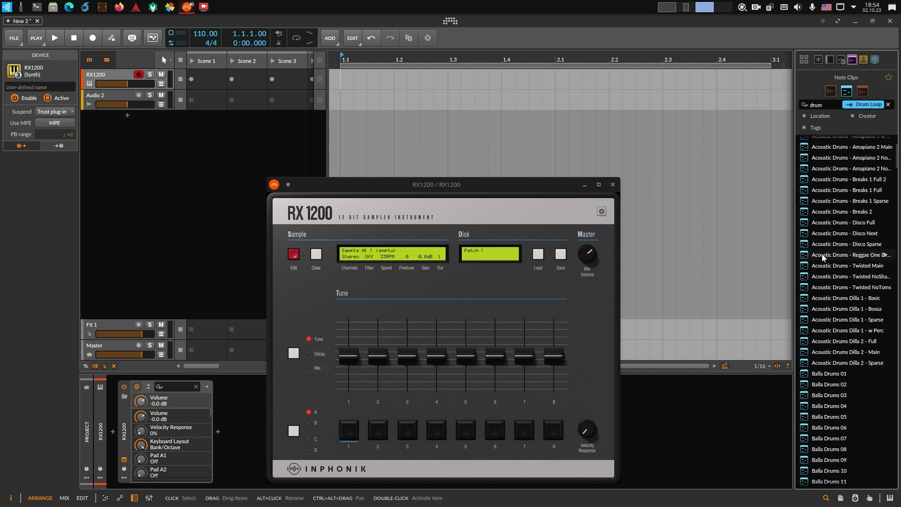
# Place the Dnb Halfstep Beat 05 clip at the start of the RX1200 track and increase the track's height.
pyautogui.scroll(-10, 821, 253)
pyautogui.moveTo(839, 332); pyautogui.dragTo(472, 114)
pyautogui.moveTo(365, 77); pyautogui.dragTo(345, 81)
pyautogui.click(129, 117)
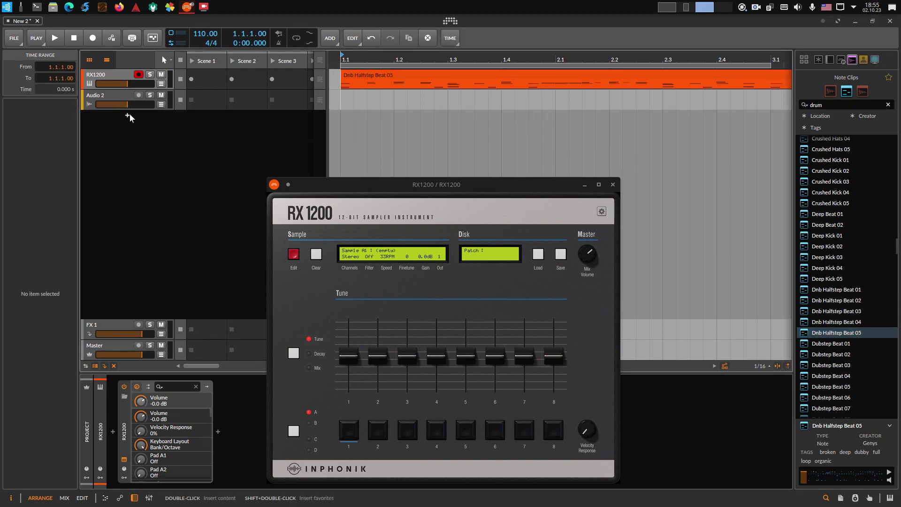
pyautogui.moveTo(135, 88); pyautogui.dragTo(125, 124)
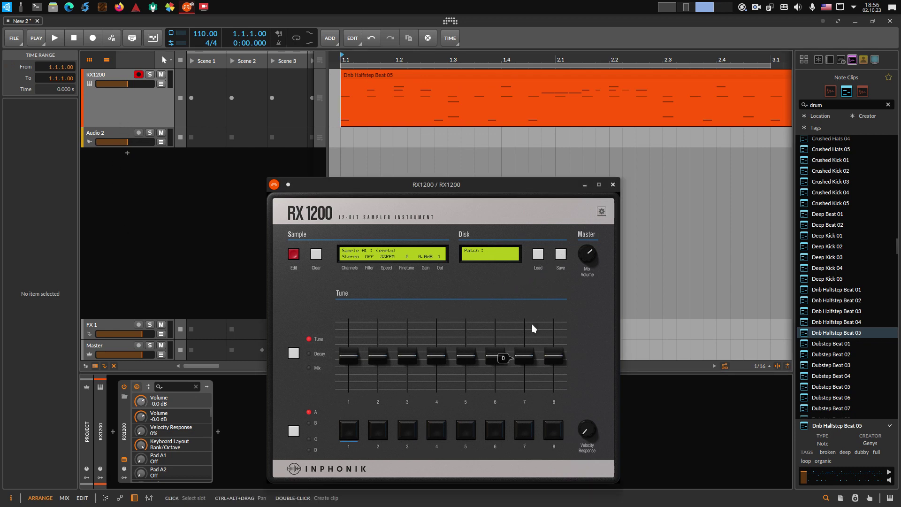
# Load The Godfather preset from the User Collection into the RX1200.
pyautogui.click(537, 254)
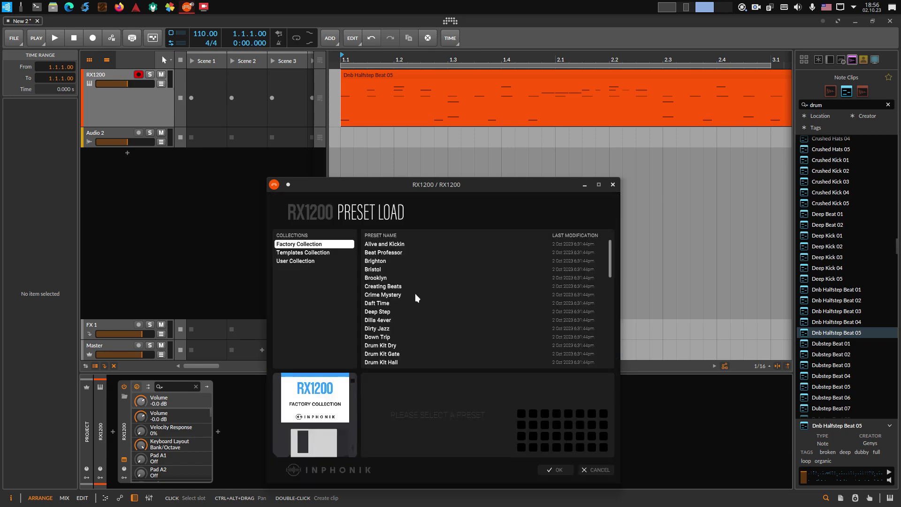
pyautogui.click(304, 261)
pyautogui.click(379, 245)
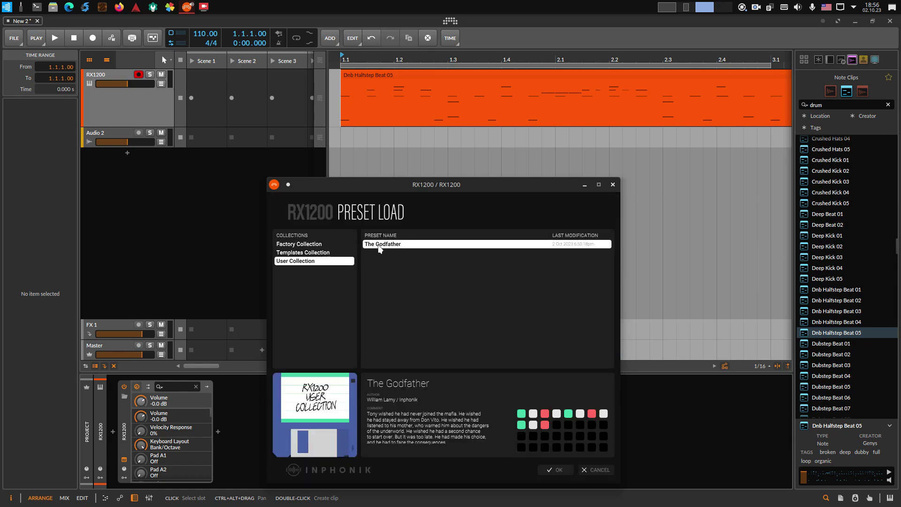
pyautogui.click(548, 470)
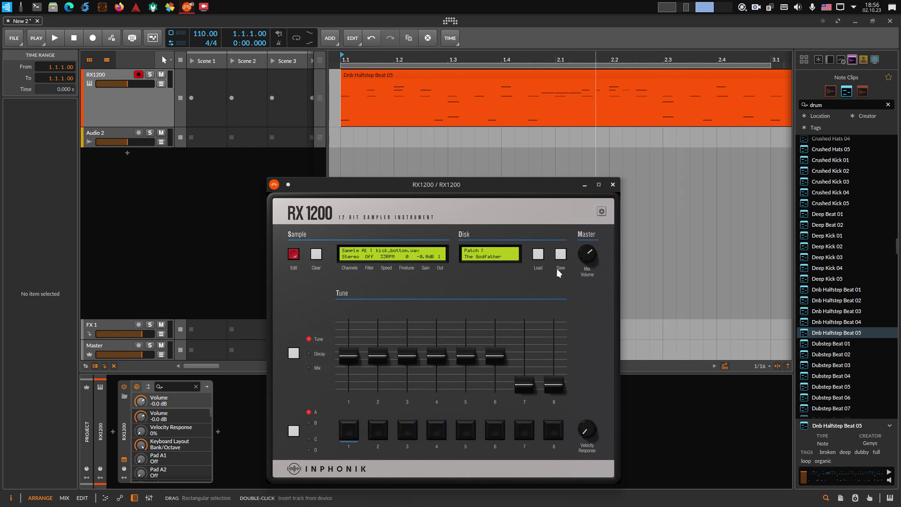
# Extend the arranger loop region to four bars, matching the clip's length, and enable looping.
pyautogui.moveTo(544, 186); pyautogui.dragTo(404, 348)
pyautogui.moveTo(528, 369); pyautogui.dragTo(528, 342)
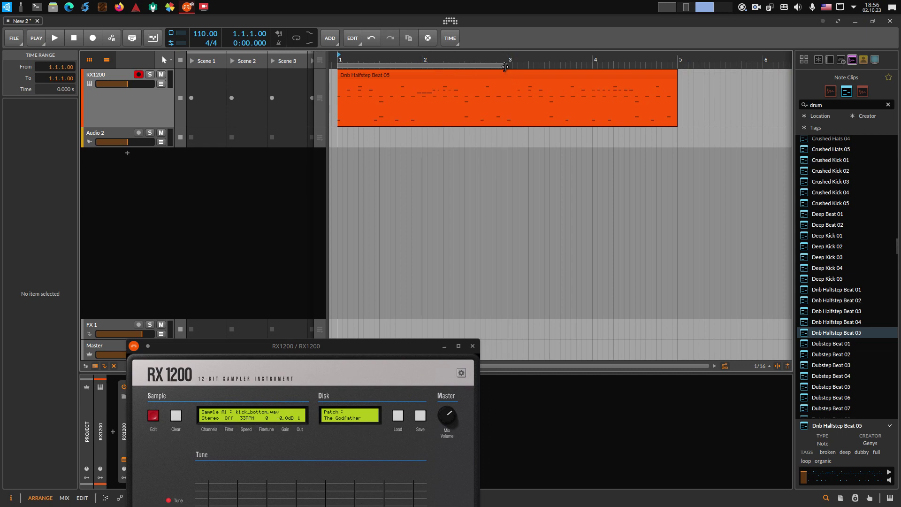
pyautogui.moveTo(505, 66); pyautogui.dragTo(576, 75)
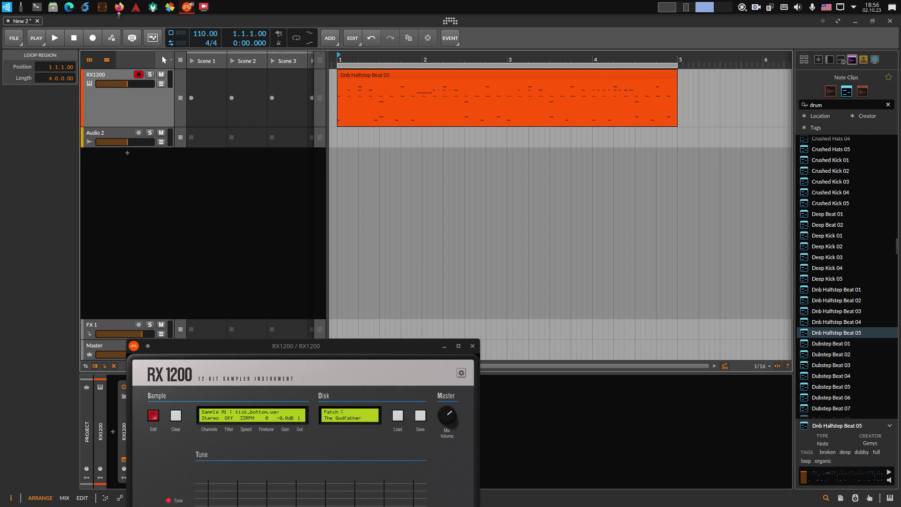
pyautogui.click(297, 38)
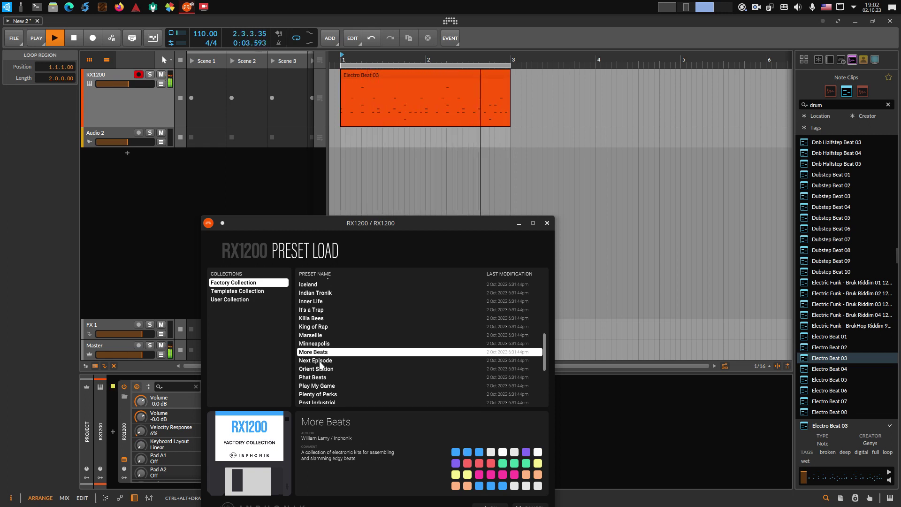
# Audition the factory presets Next Episode, King of Rap, The 1200 Sound and The Godfather over the looping Electro Beat 03 clip.
pyautogui.click(320, 362)
pyautogui.scroll(2, 308, 373)
pyautogui.click(305, 374)
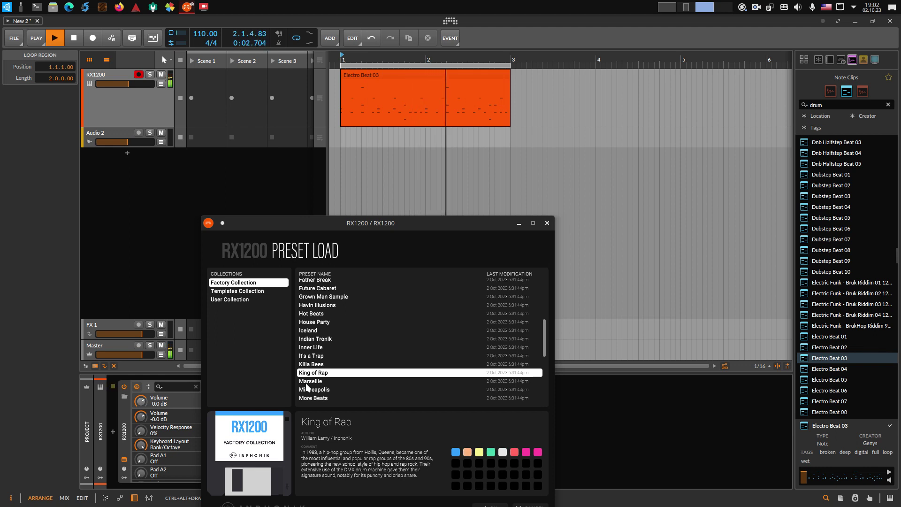
pyautogui.scroll(-5, 310, 380)
pyautogui.click(320, 363)
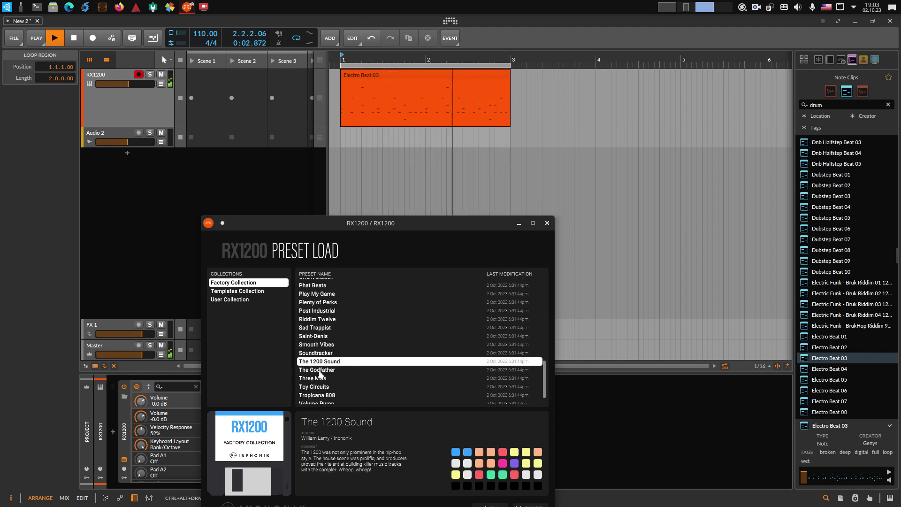
pyautogui.click(321, 371)
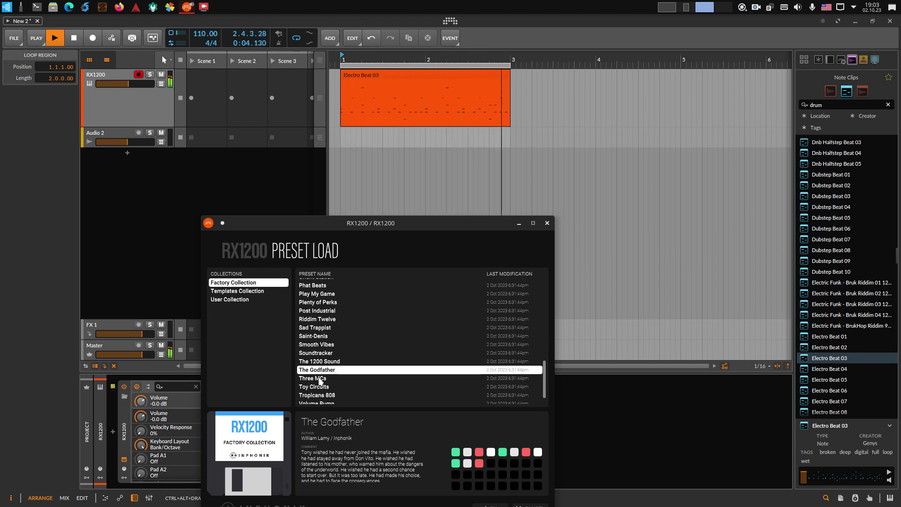
# Audition the factory presets Three MCs, Toy Circuits and Tropicana 808 with the looping beat.
pyautogui.click(319, 378)
pyautogui.scroll(-1, 319, 379)
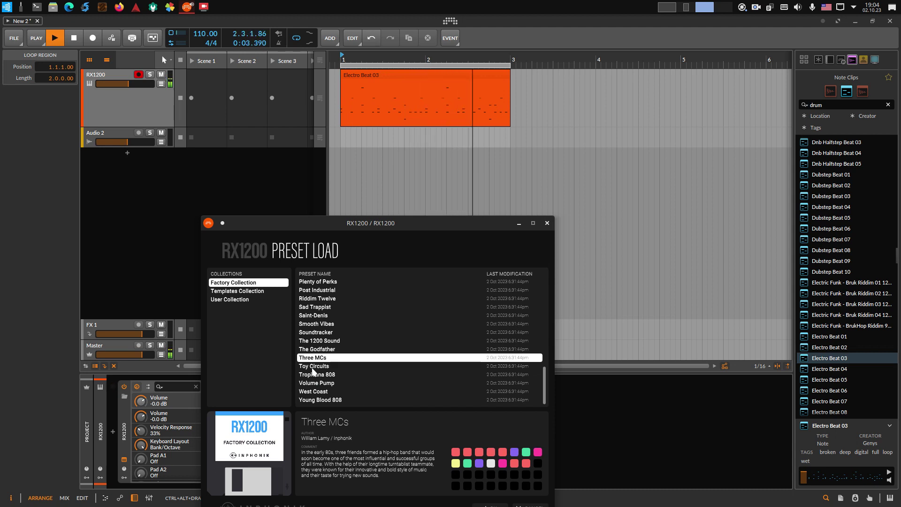
pyautogui.click(314, 366)
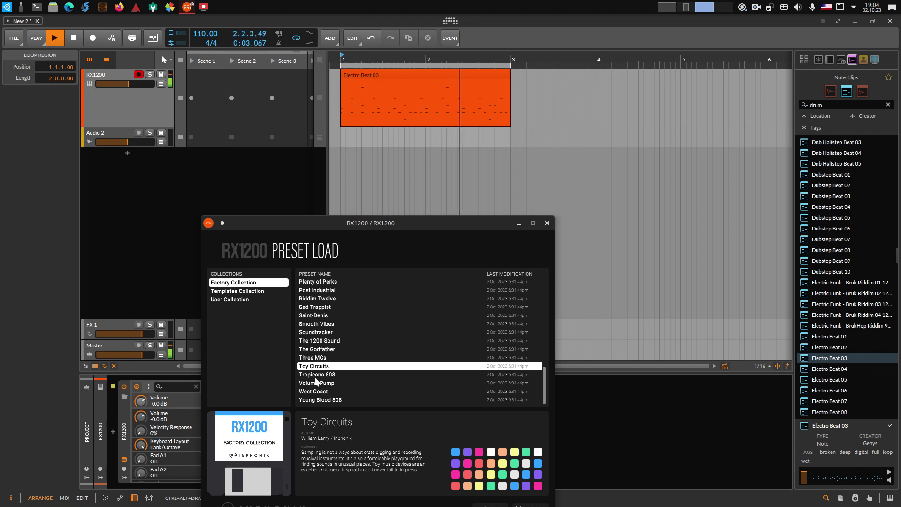
pyautogui.click(314, 375)
# Audition the factory presets It's a Trap, Killa Bees, Next Episode and Orient Station with the looping beat.
pyautogui.scroll(5, 313, 365)
pyautogui.click(312, 356)
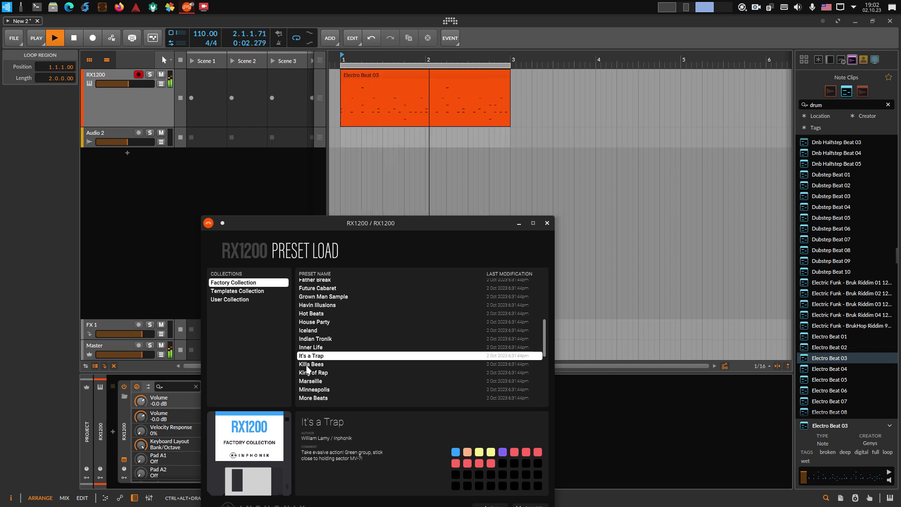
pyautogui.click(306, 365)
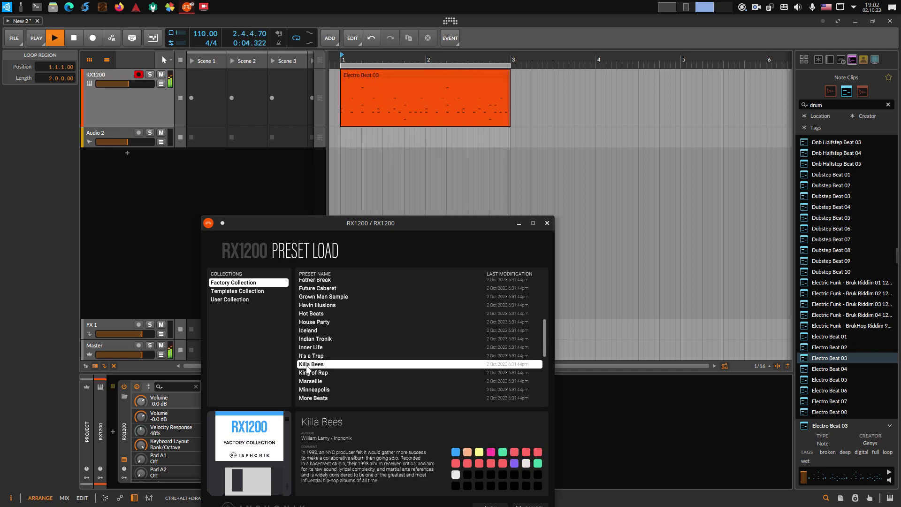
pyautogui.scroll(-3, 310, 366)
pyautogui.click(312, 362)
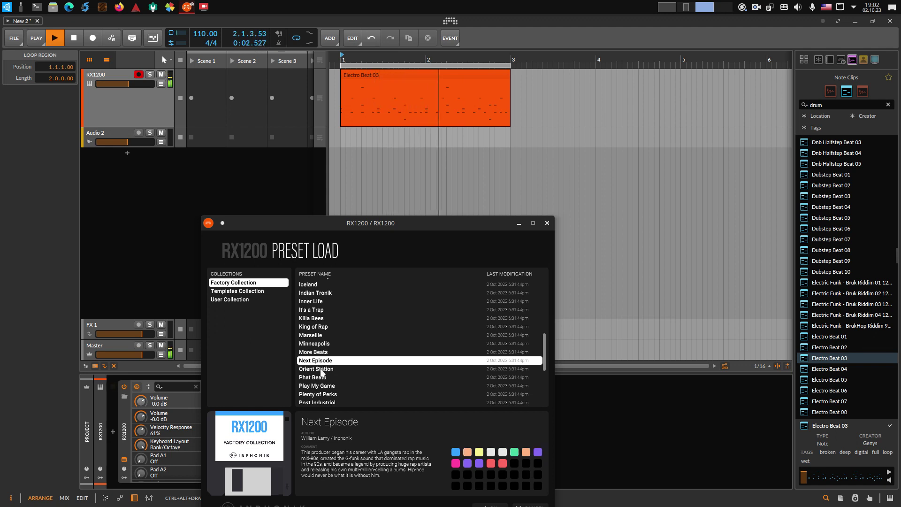
pyautogui.click(320, 369)
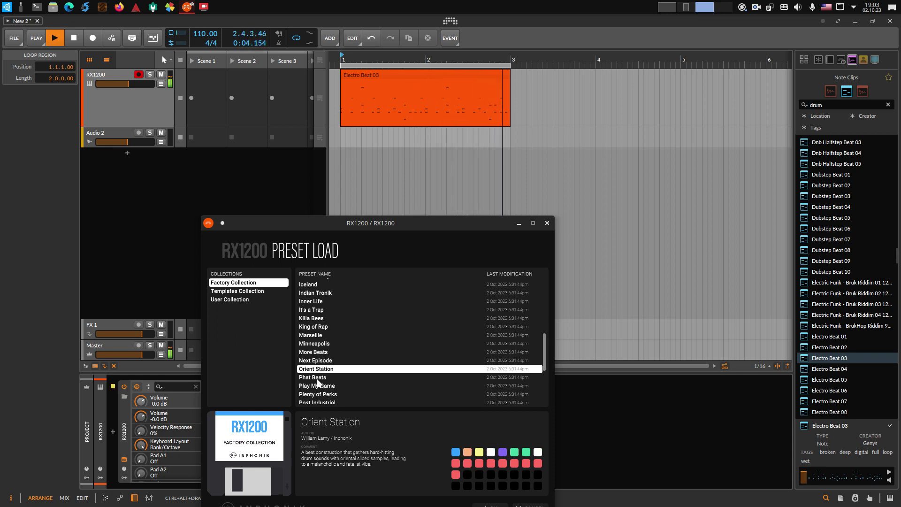
# Audition the factory presets Phat Beats, Play My Game, Plenty of Perks, Saint-Denis, Smooth Vibes and Soundtracker.
pyautogui.click(317, 379)
pyautogui.scroll(-2, 319, 383)
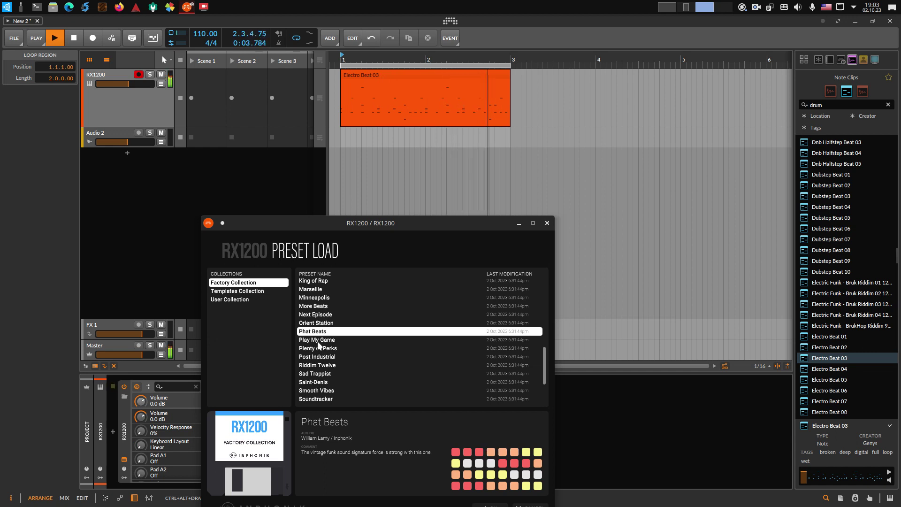
pyautogui.click(318, 341)
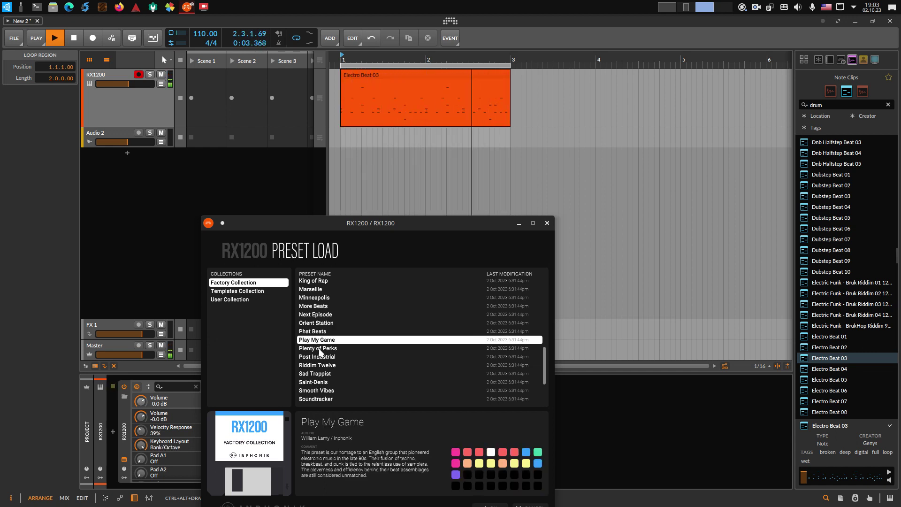
pyautogui.click(320, 350)
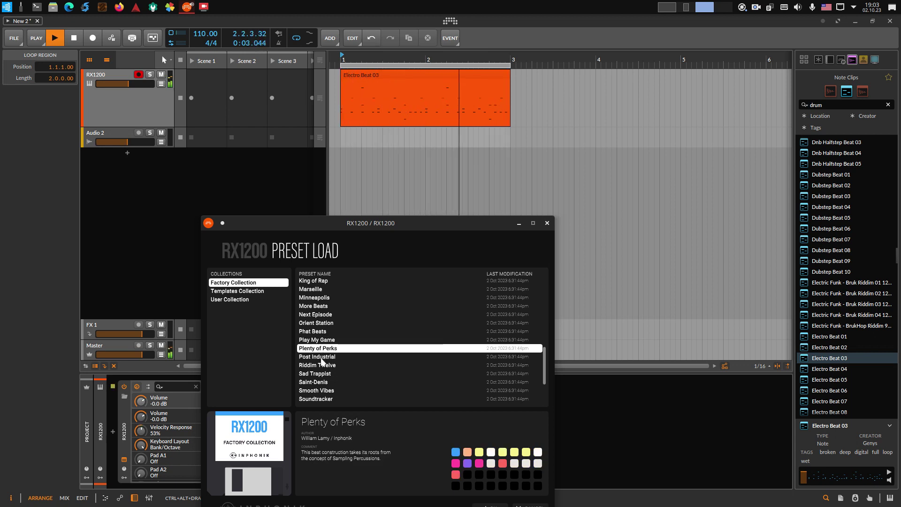
pyautogui.scroll(-4, 321, 359)
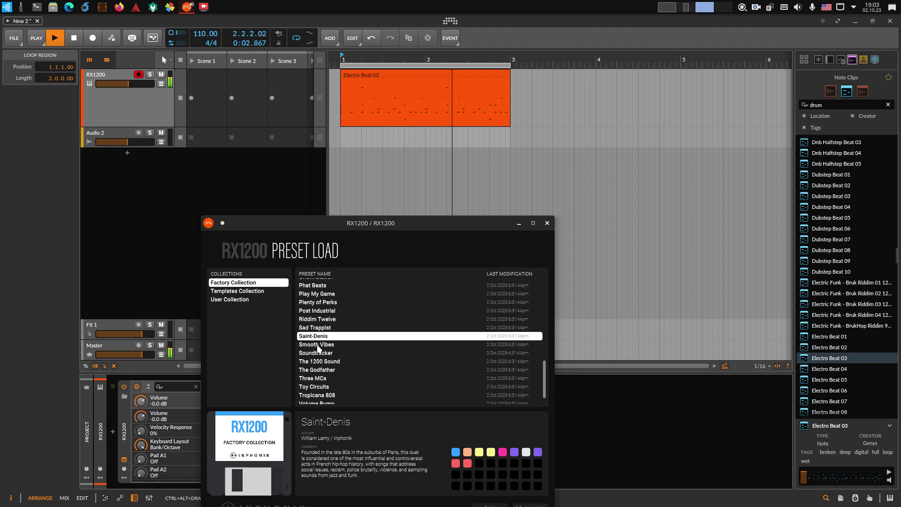
pyautogui.click(317, 344)
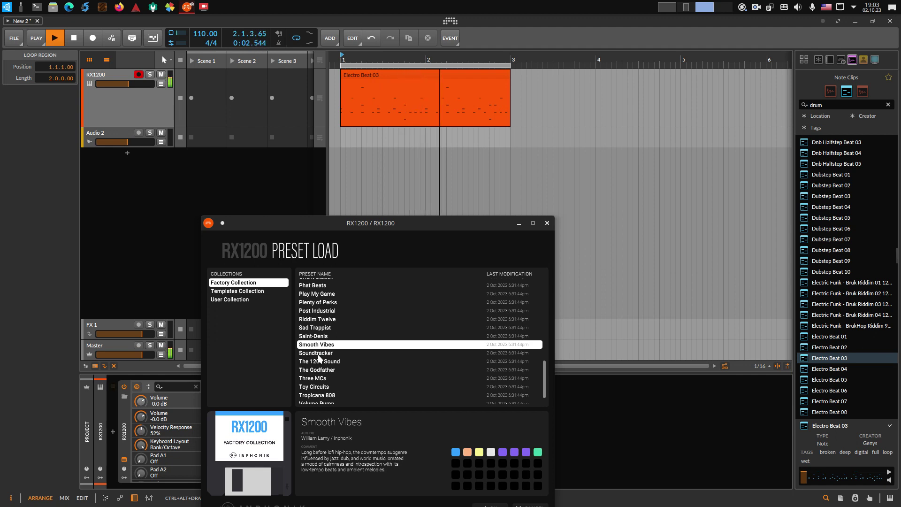
pyautogui.click(318, 356)
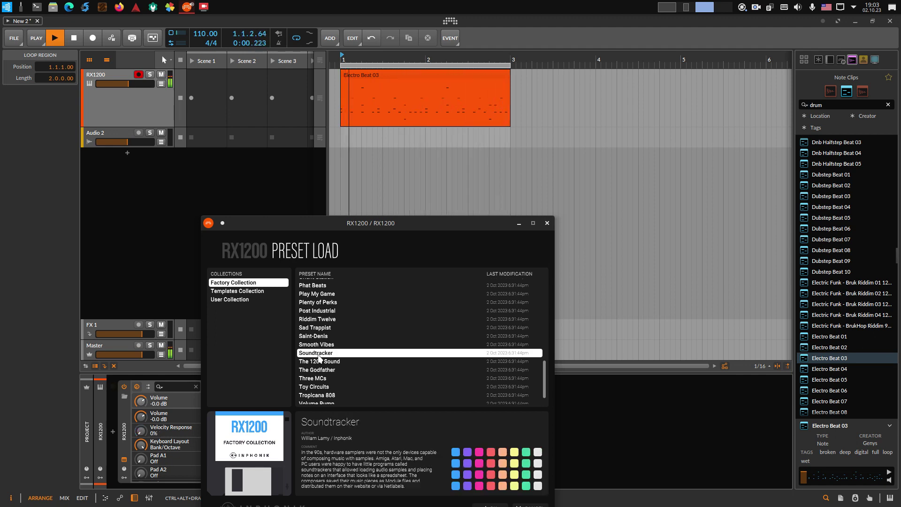
# Audition the factory presets Tropicana 808, Volume Pump, West Coast and Young Blood 808 with the looping beat.
pyautogui.scroll(-1, 316, 368)
pyautogui.click(315, 375)
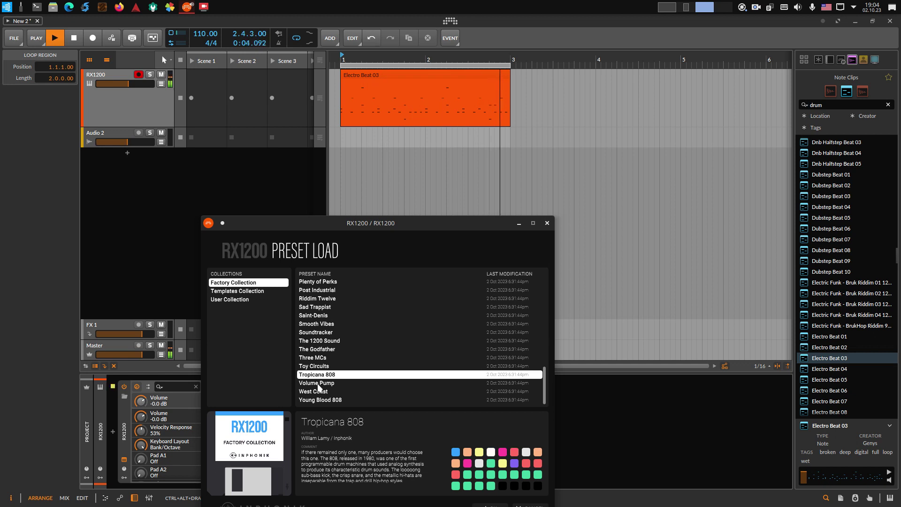
pyautogui.click(318, 384)
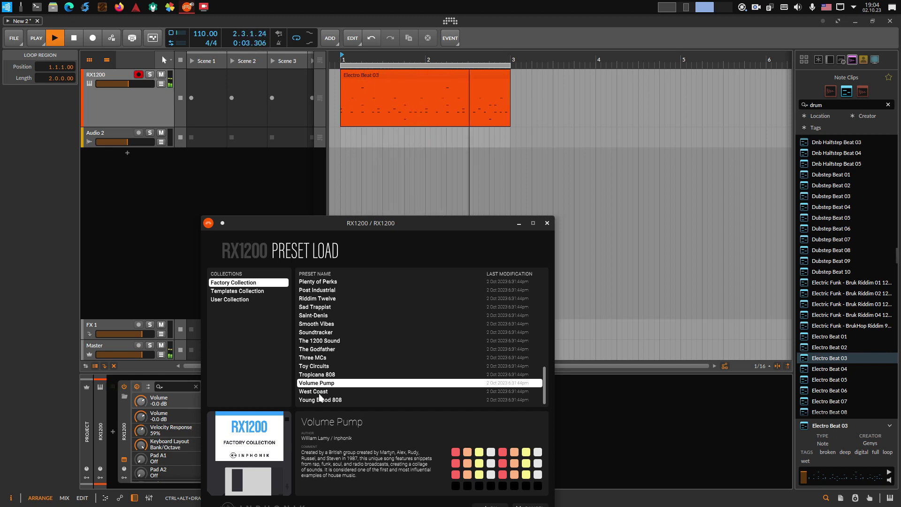
pyautogui.click(320, 393)
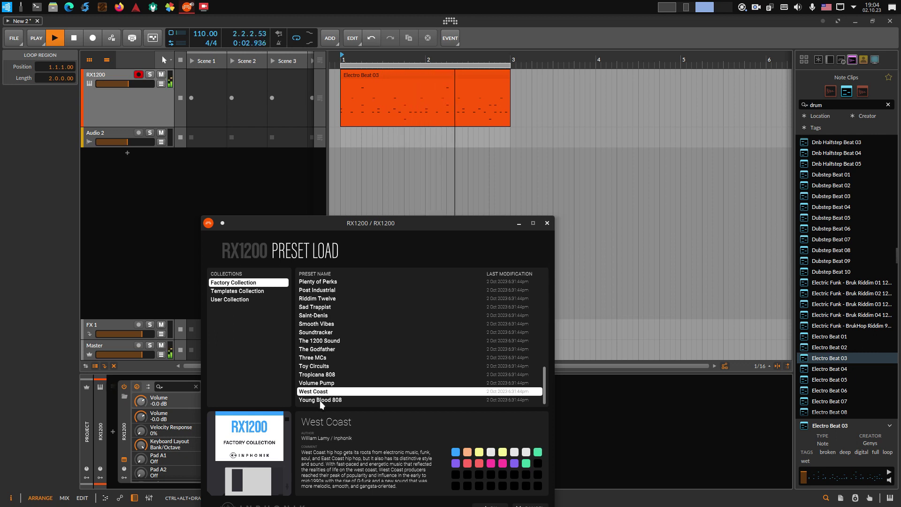
pyautogui.click(319, 401)
# Return to the beginning of the factory presets and audition Brighton, Bristol and Brooklyn.
pyautogui.scroll(15, 318, 352)
pyautogui.click(317, 304)
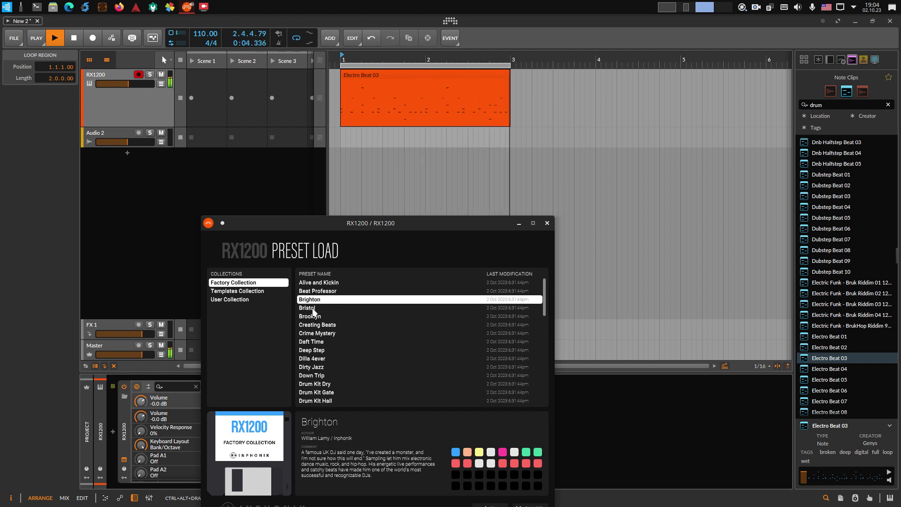
pyautogui.click(313, 310)
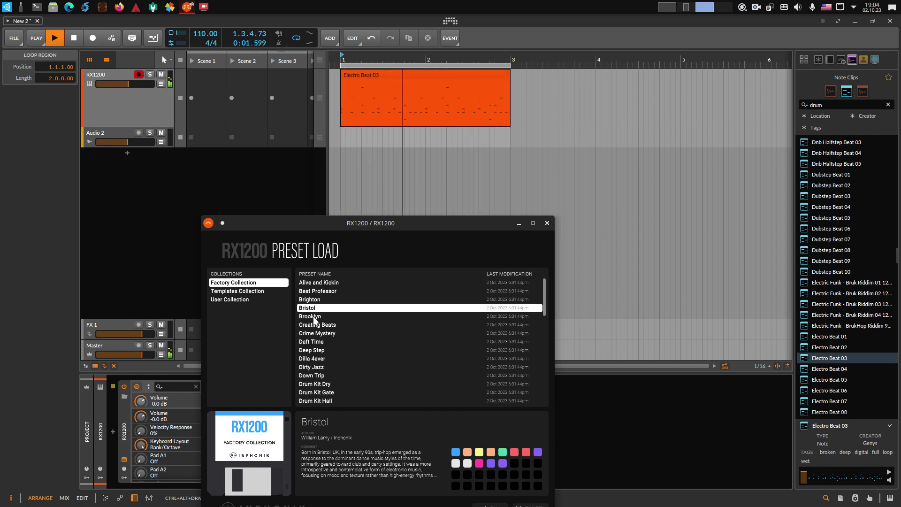
pyautogui.click(314, 317)
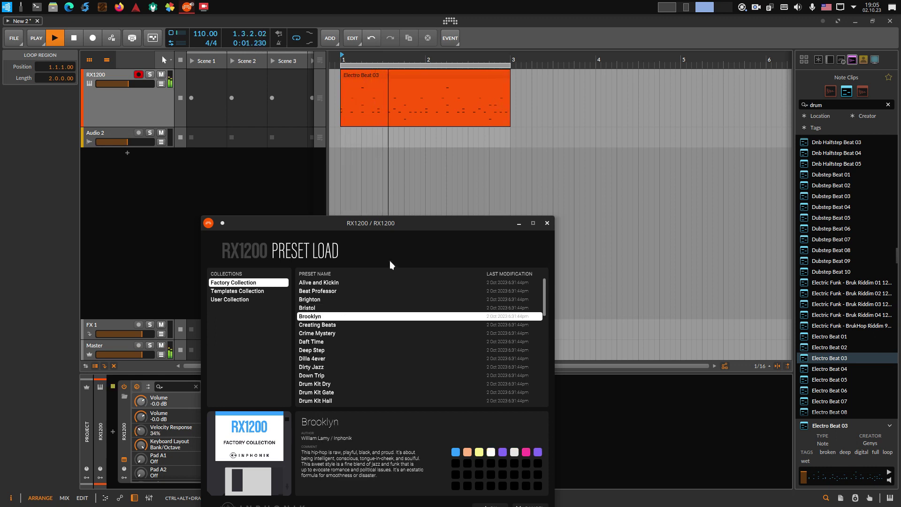
# Move the RX1200 window fully into view and audition the factory presets Creating Beats, Crime Mystery and Daft Time.
pyautogui.moveTo(397, 229); pyautogui.dragTo(506, 189)
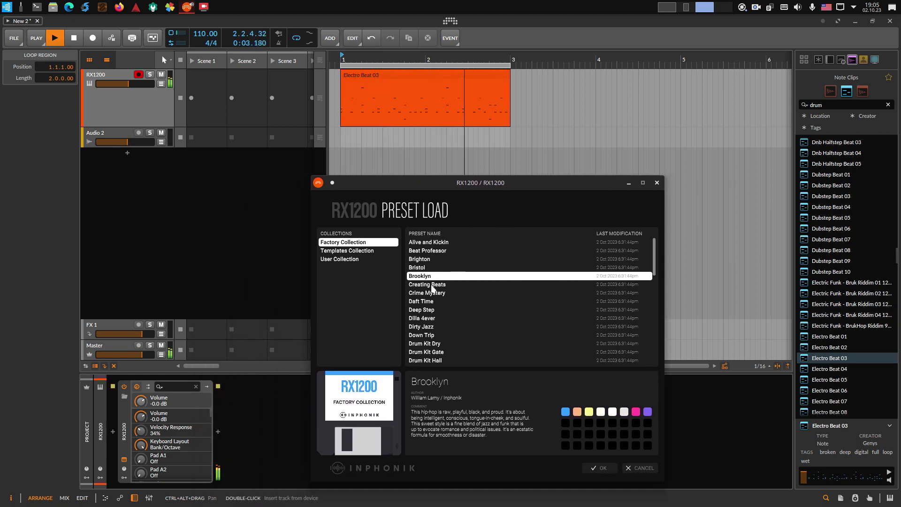
pyautogui.click(424, 285)
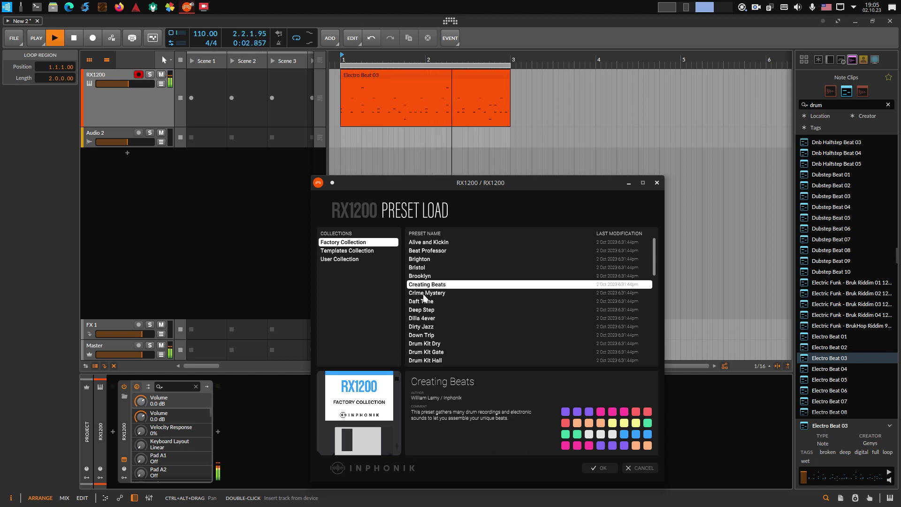
pyautogui.click(423, 293)
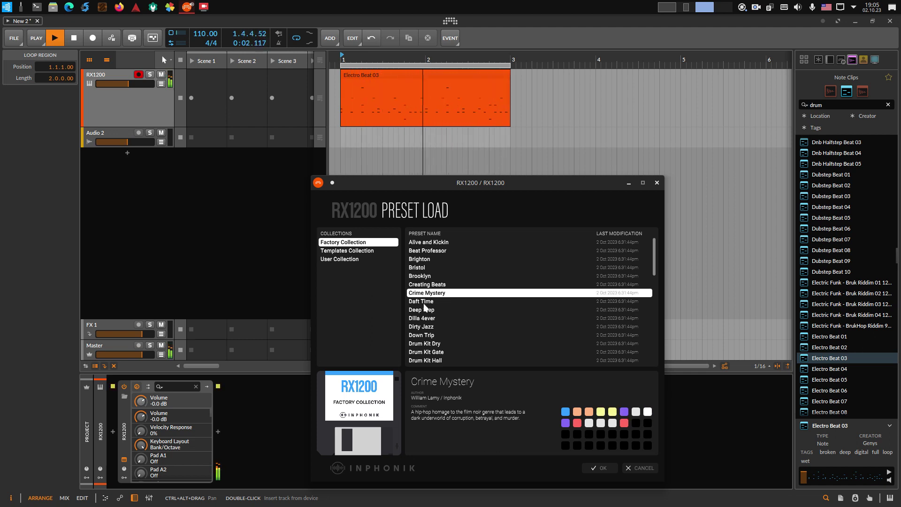
pyautogui.click(425, 304)
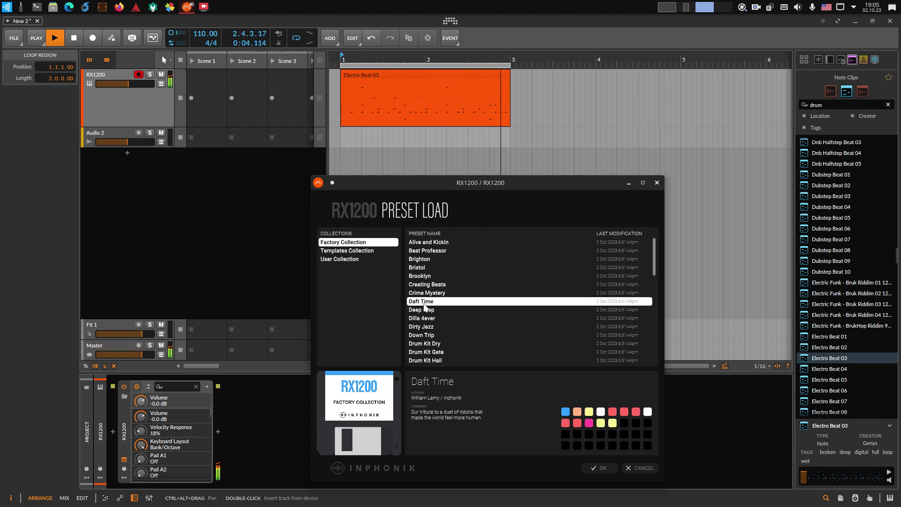